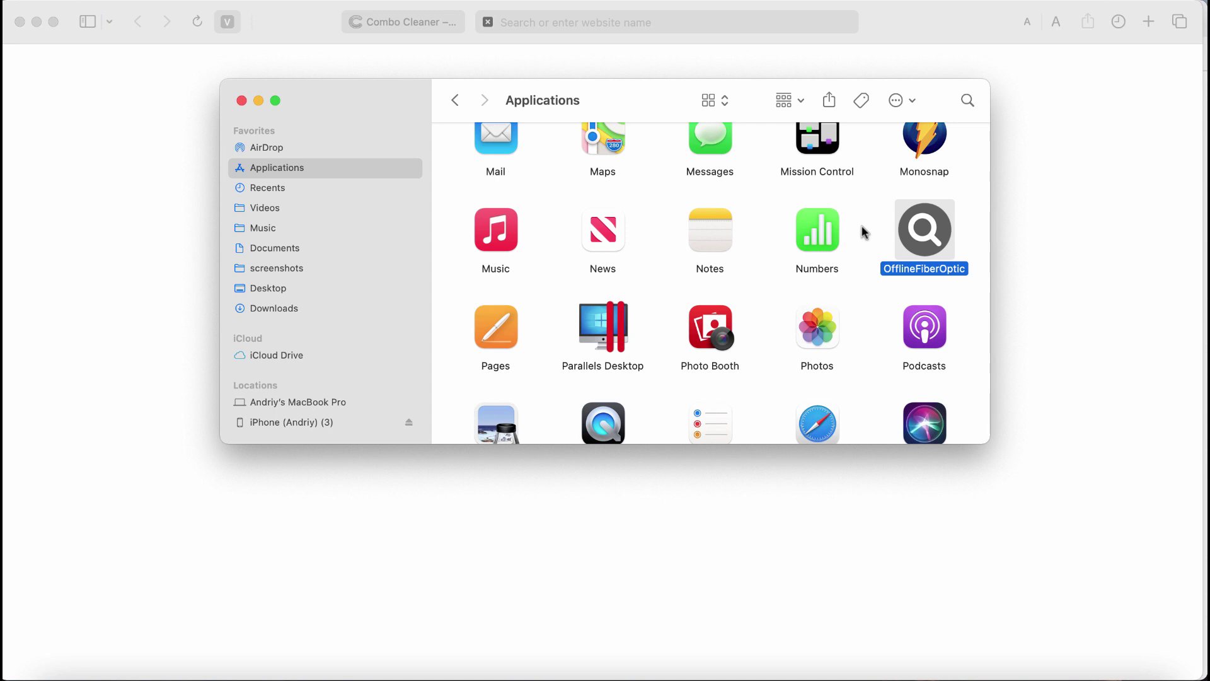
Step: Send the OfflineFiberOptic app to the Trash and close the Applications window
right_click(930, 231)
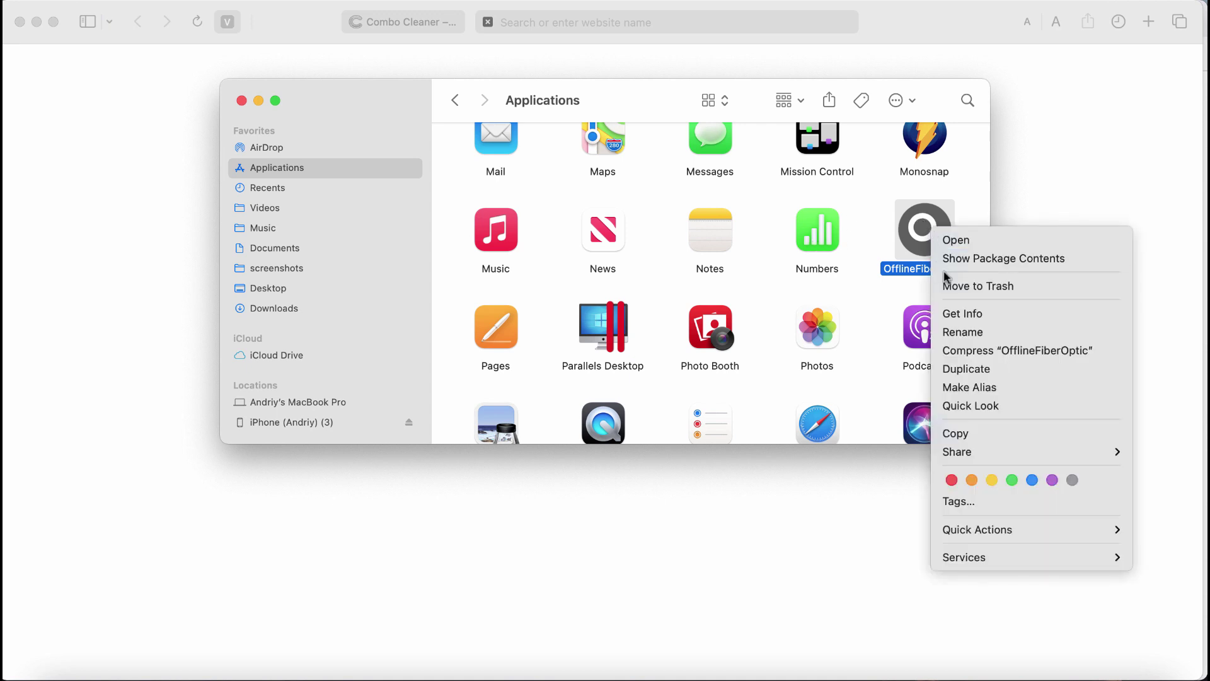
click(950, 284)
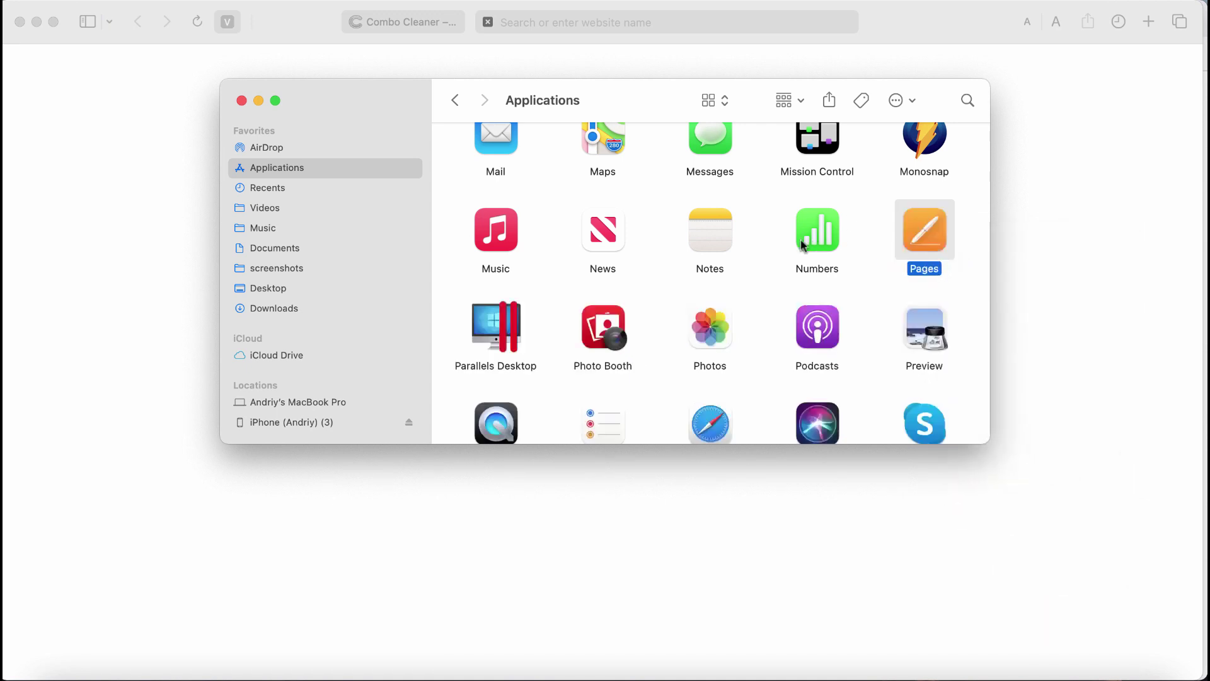
click(241, 100)
Step: Launch the downloaded Combo Cleaner app from the Dock so its dashboard shows
click(382, 22)
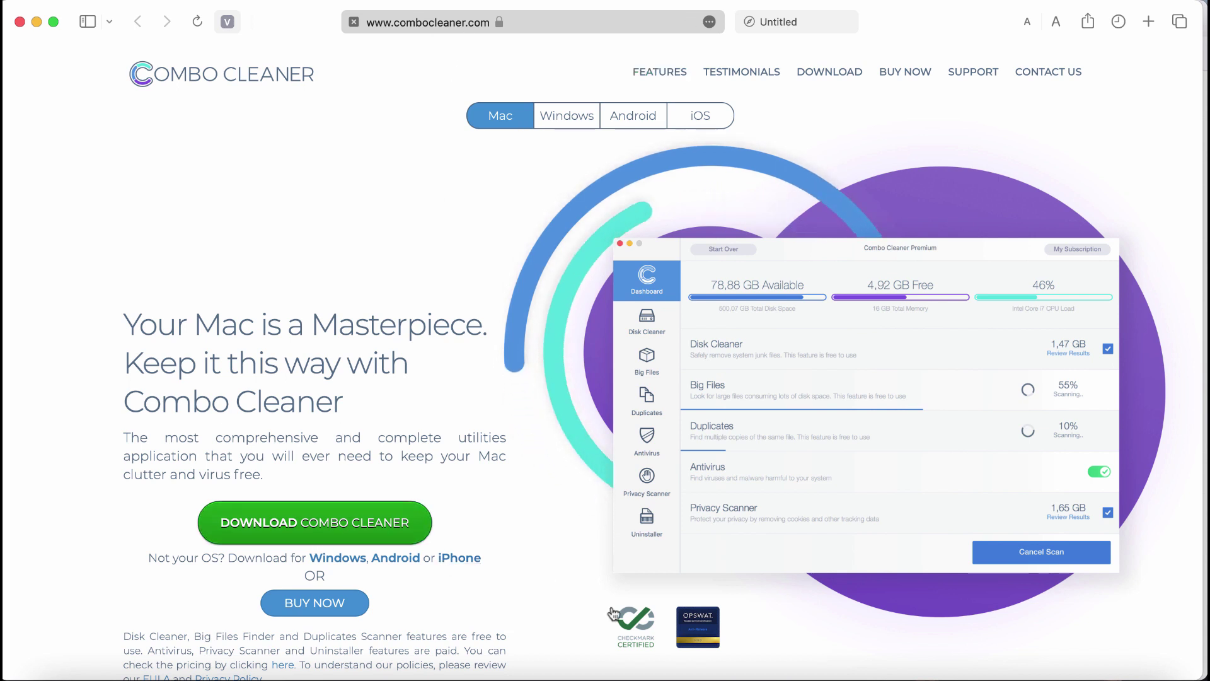
click(607, 673)
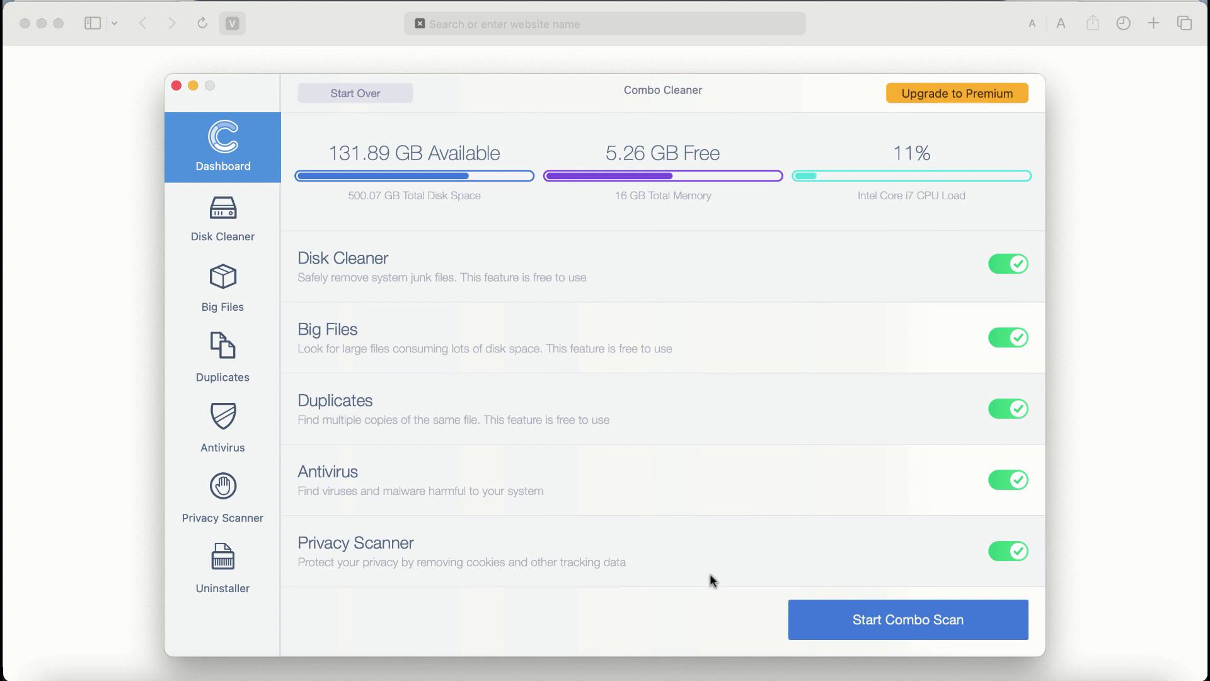
Step: Start the Combo Scan of the Mac and bring up the Upgrade to Premium offer
click(865, 636)
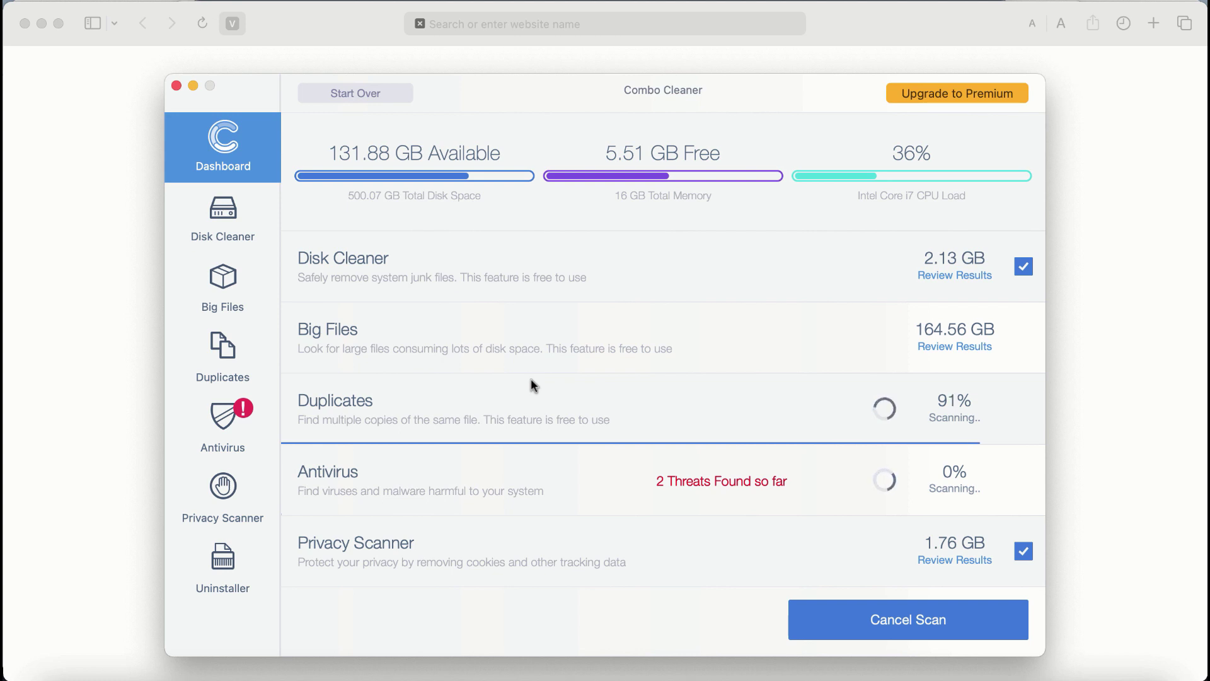
click(950, 97)
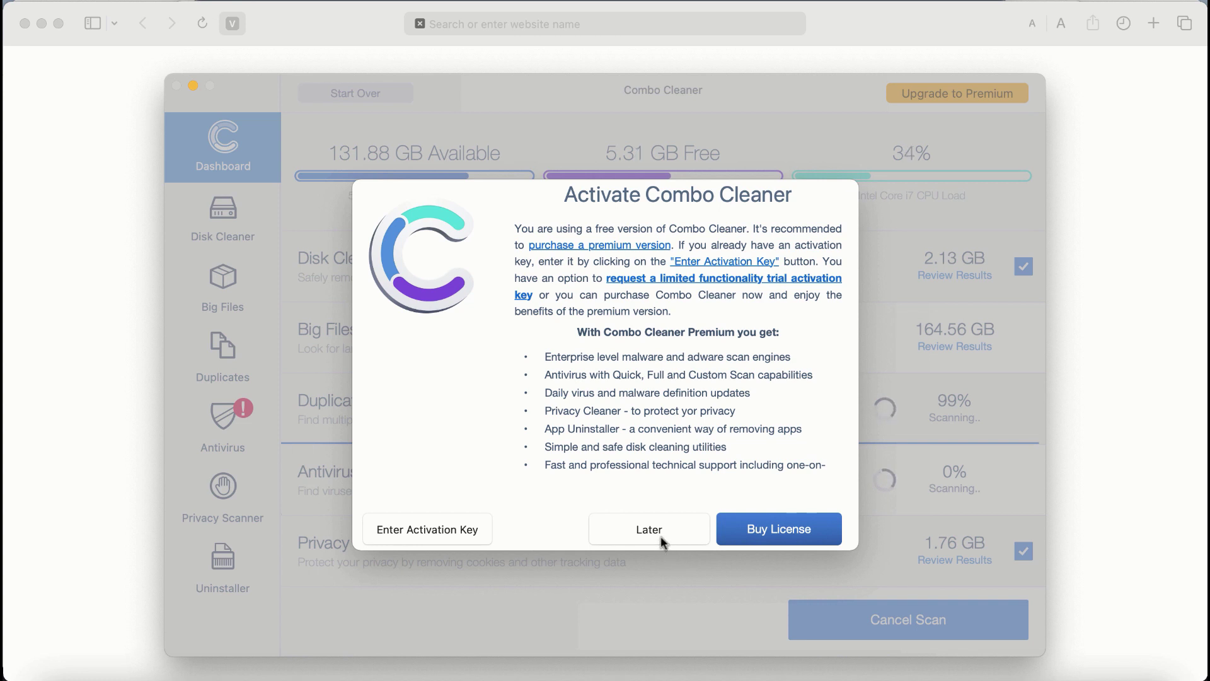
Step: Choose Later on the activation offer so the scan can continue
click(660, 536)
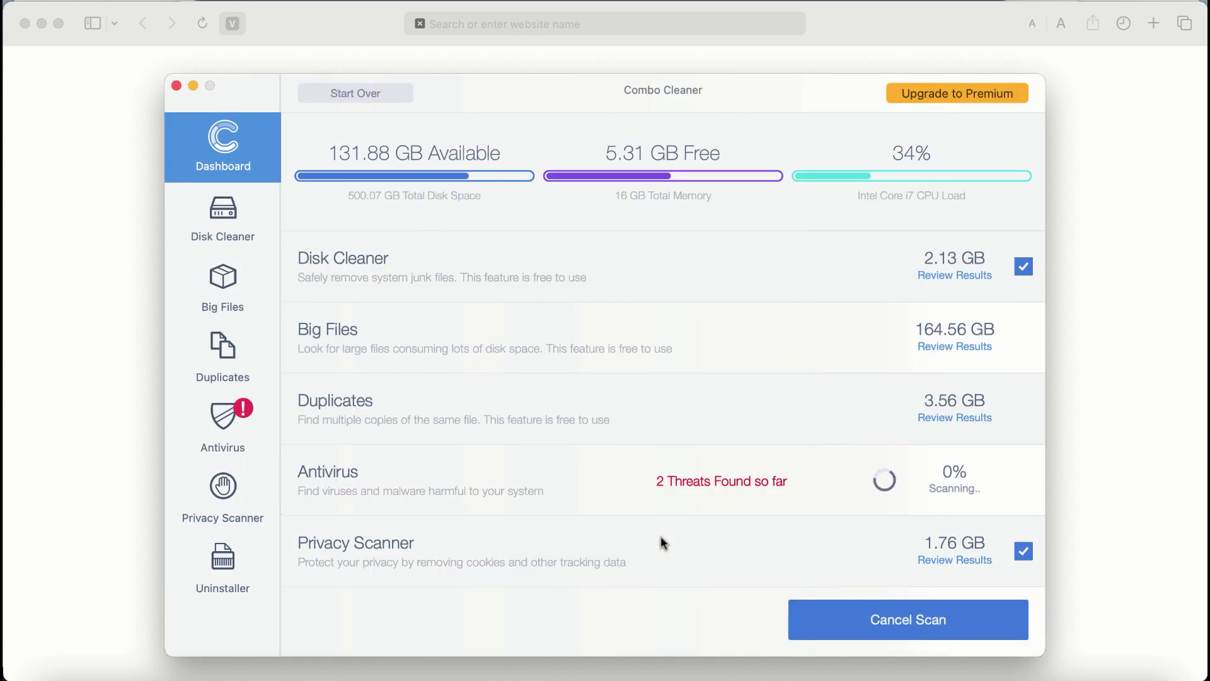